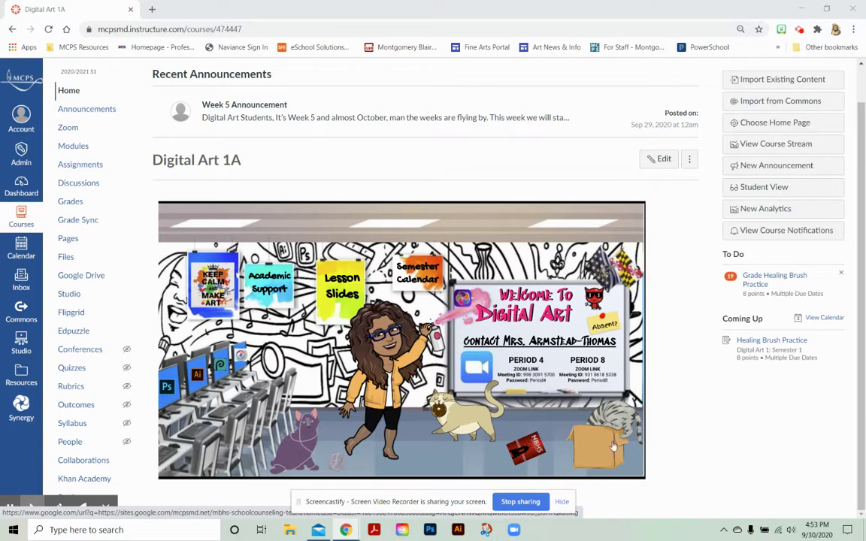
- Launch Photoshop streaming from the Photoshop computer icon in the Canvas course banner
left_click(162, 372)
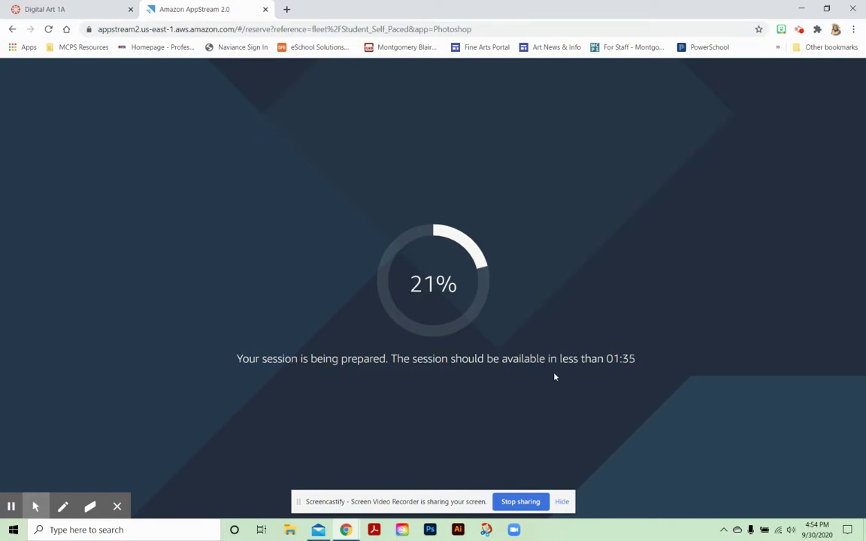
- Expand the Welcome Back!!! (Weeks 1-3) module on the Digital Art 1A Modules page, checking session loading progress
left_click(94, 12)
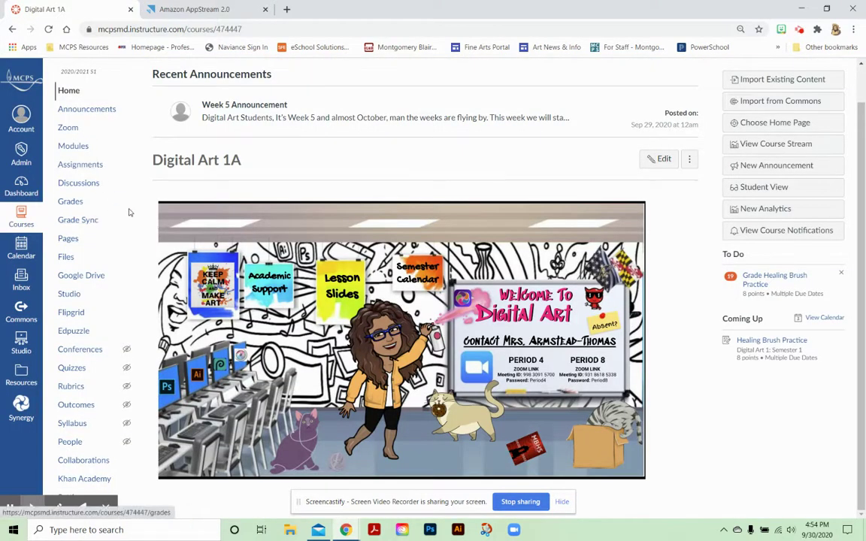
left_click(73, 146)
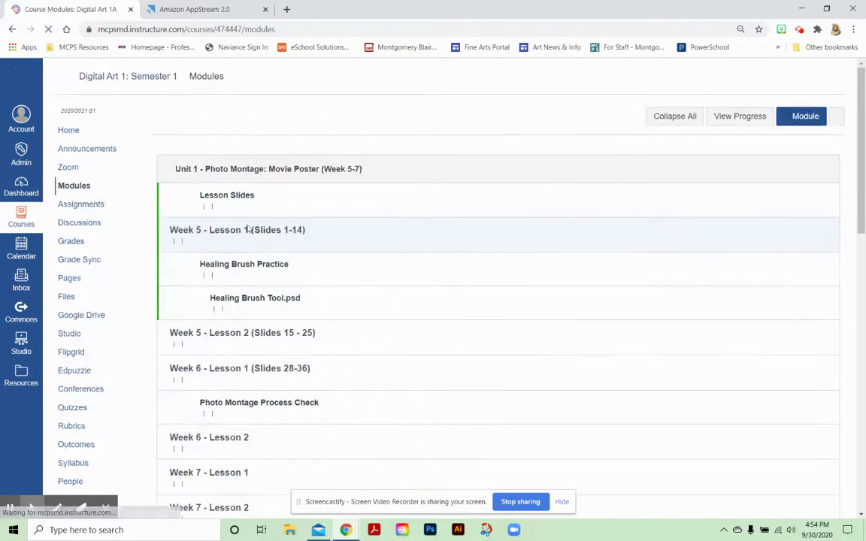
scroll(261, 271, "down", 13)
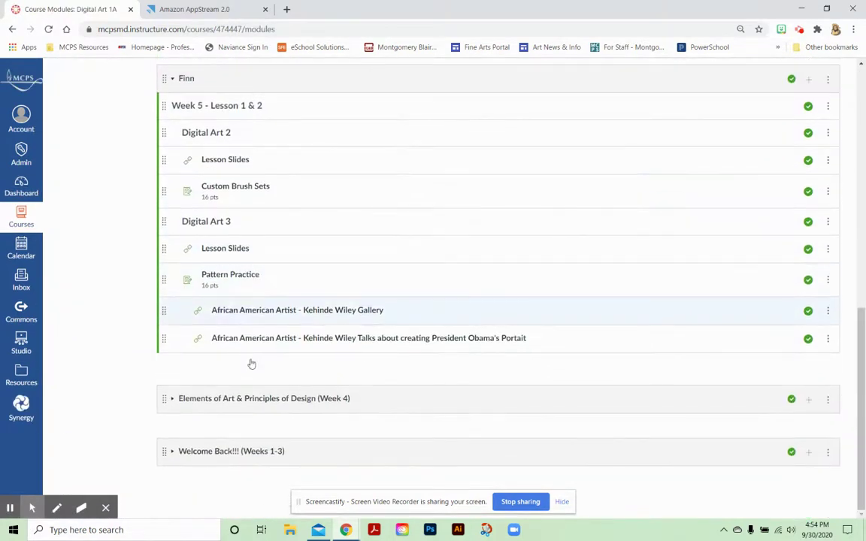
left_click(172, 452)
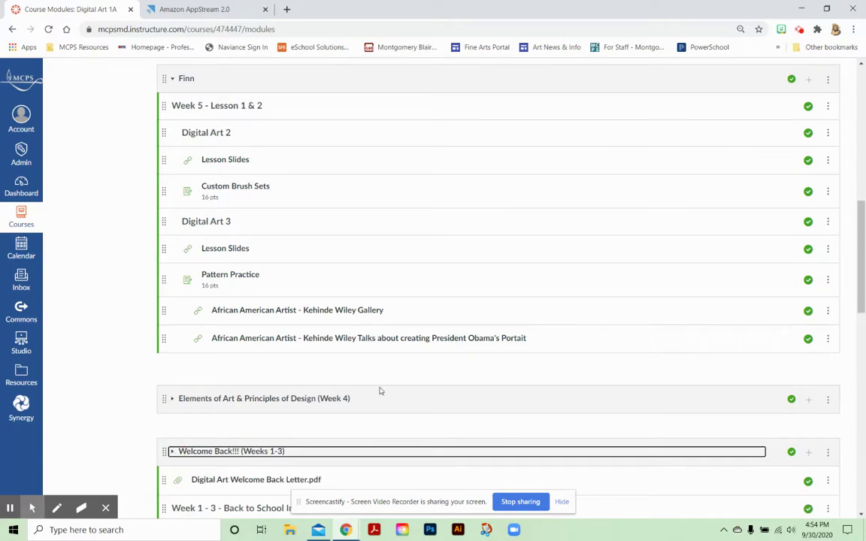
scroll(381, 391, "down", 6)
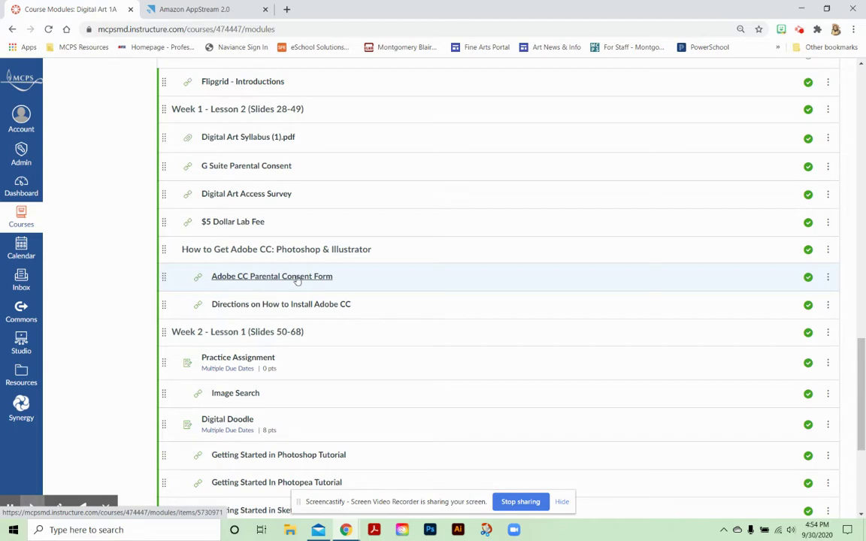
scroll(332, 285, "up", 6)
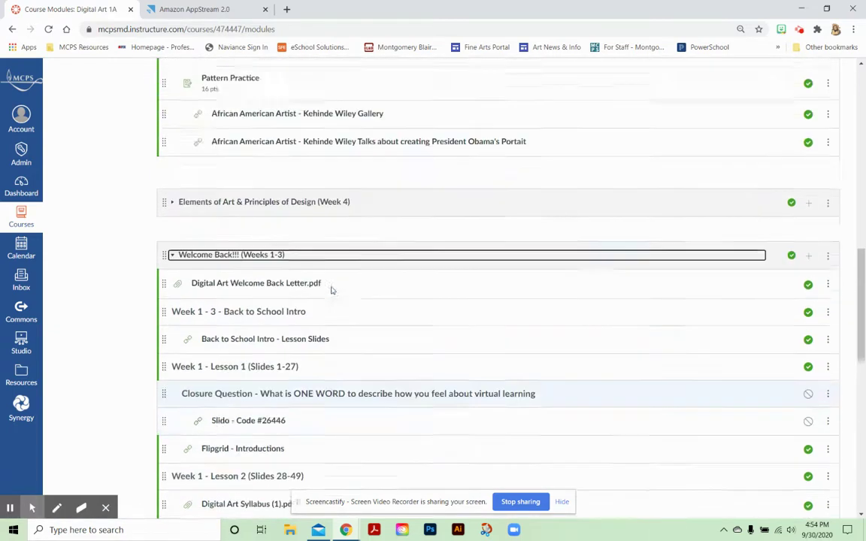
scroll(332, 290, "up", 15)
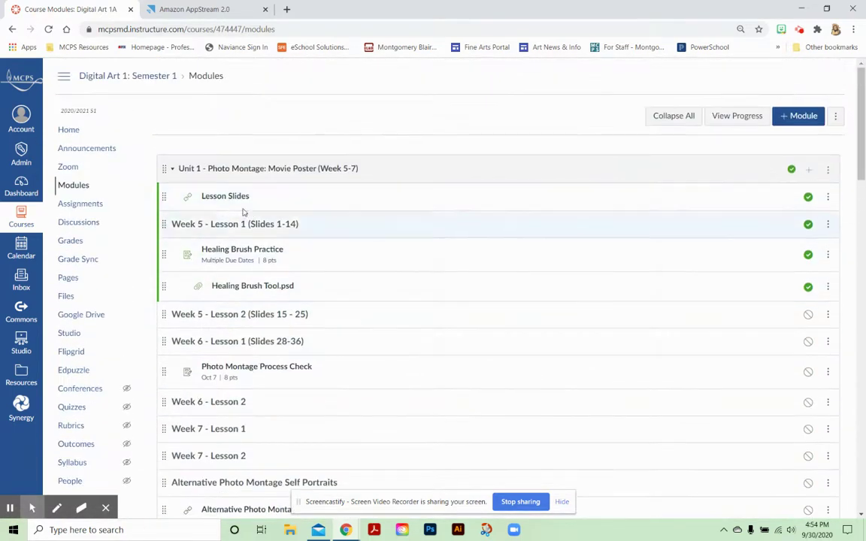
left_click(187, 15)
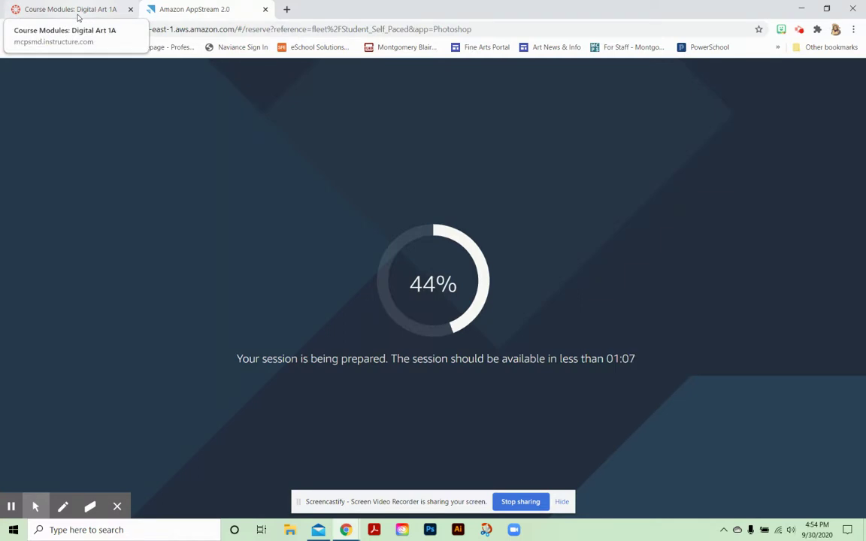
left_click(70, 9)
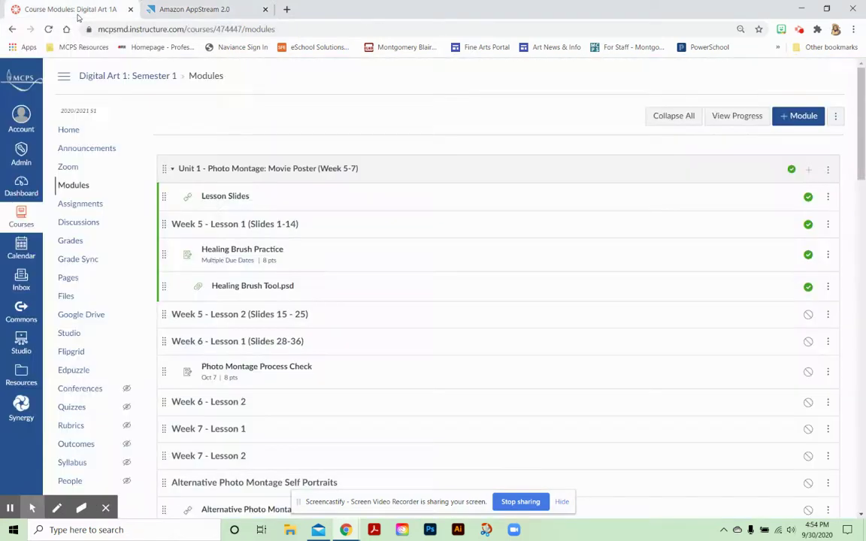
- View slide 14, Digital Art Programs, in the Lesson Slides, then return to the Photoshop session
left_click(217, 197)
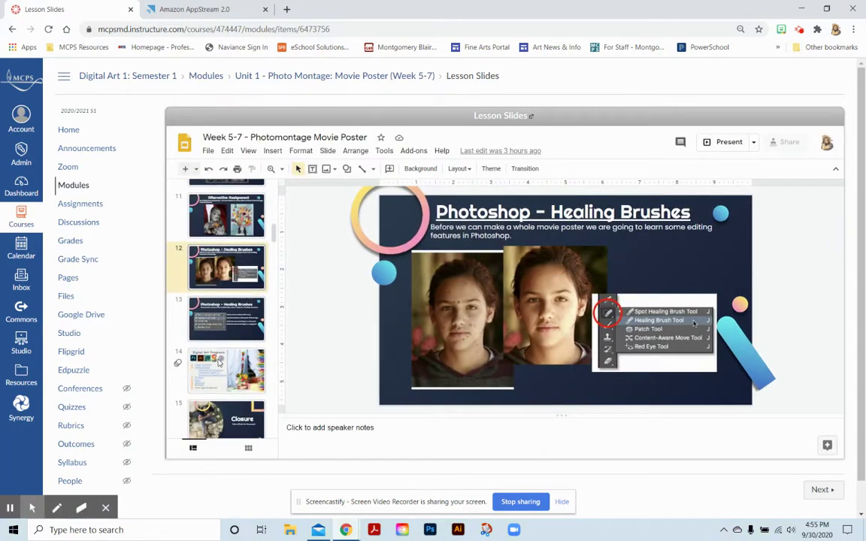
left_click(221, 359)
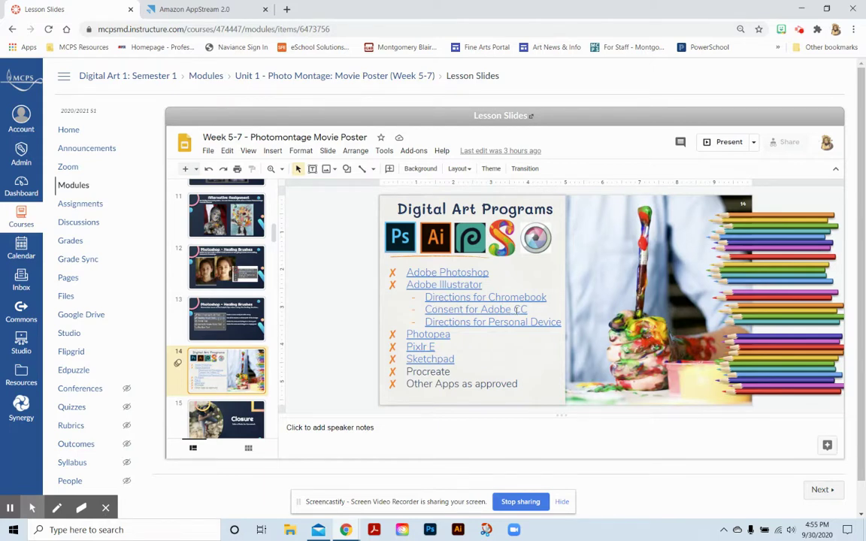
left_click(219, 9)
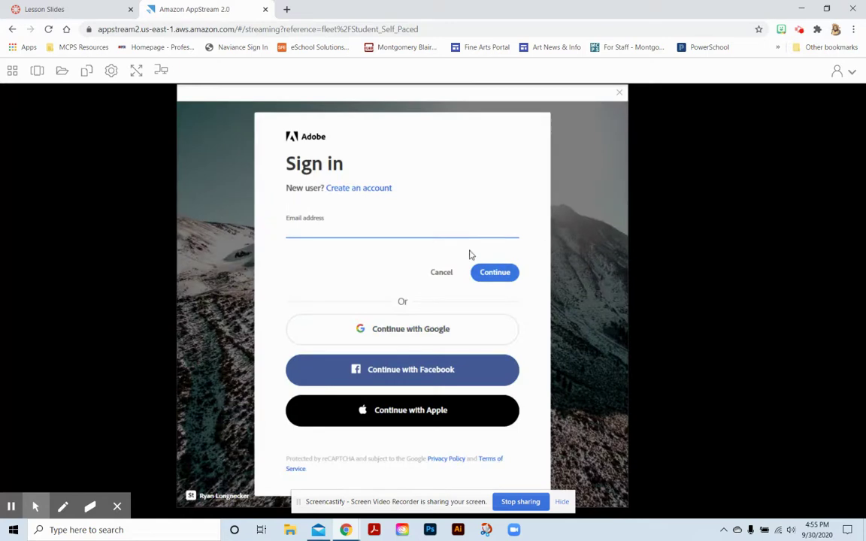
- Choose Google sign-in for Adobe, accept the recommended browser settings, and close the Edge promotion page
left_click(412, 331)
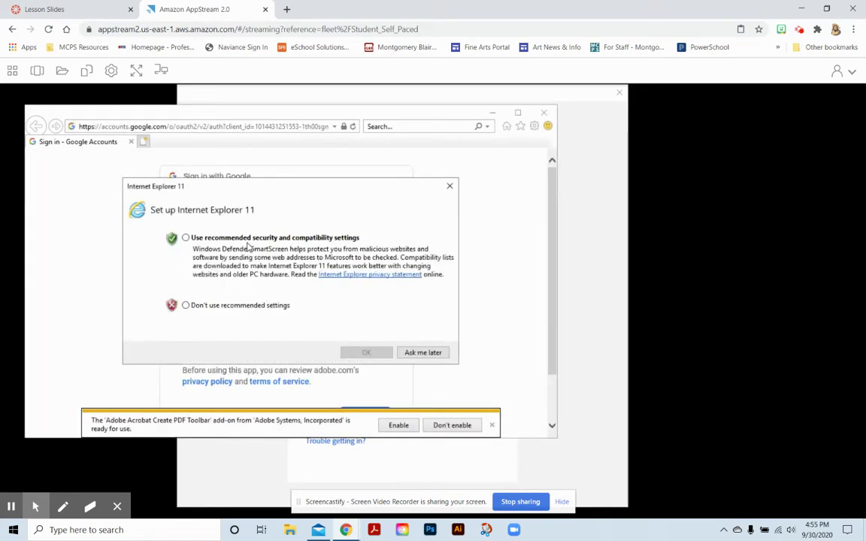
left_click(186, 239)
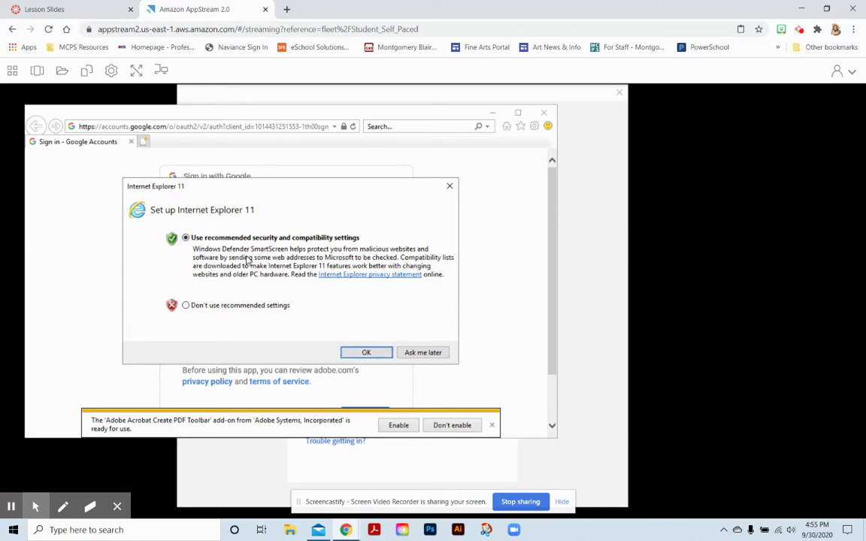
left_click(367, 353)
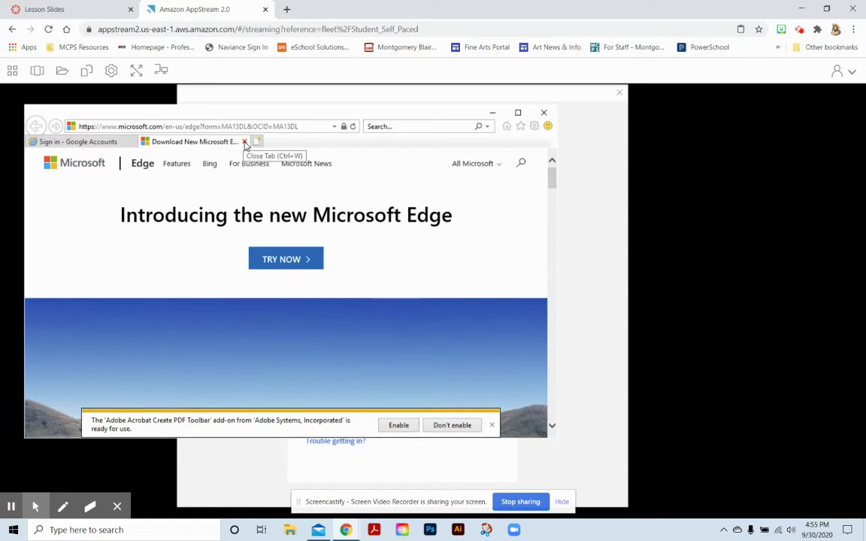
left_click(244, 143)
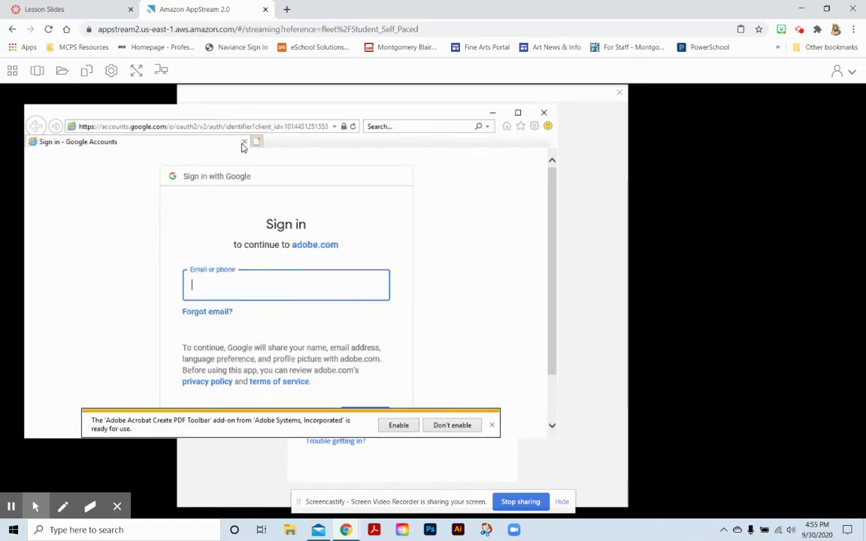
left_click(237, 291)
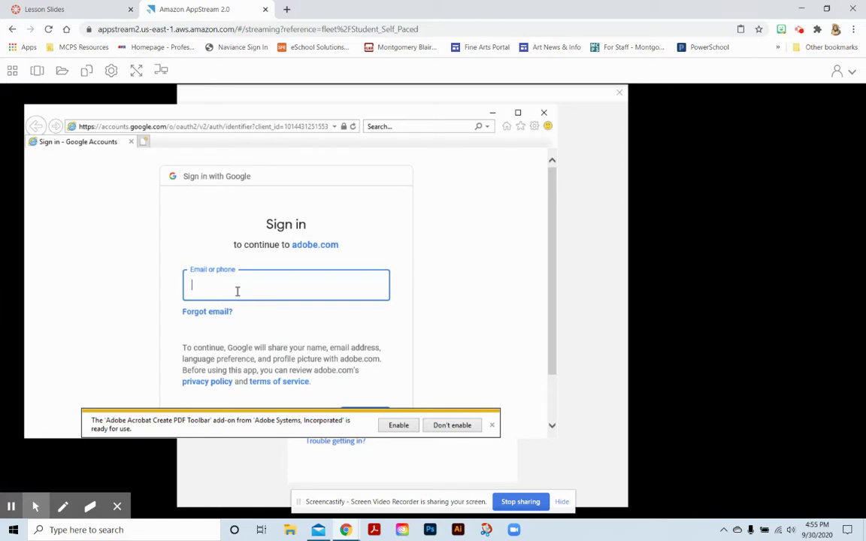
- Enter the school Google account email and password to complete Google sign-in
type("jac")
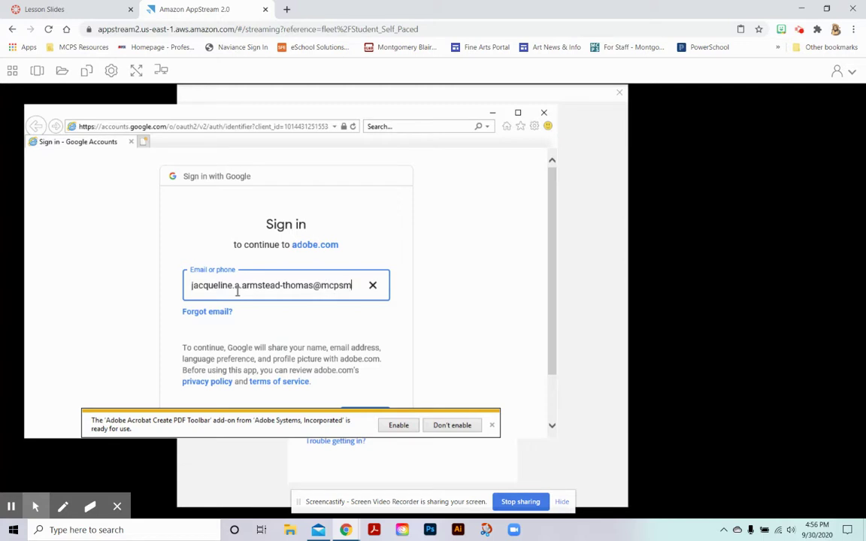
type("net")
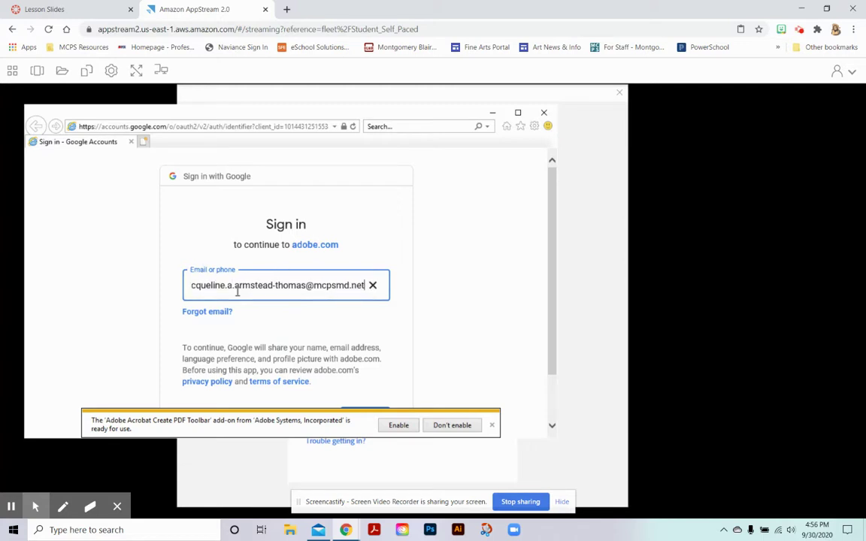
key("Return")
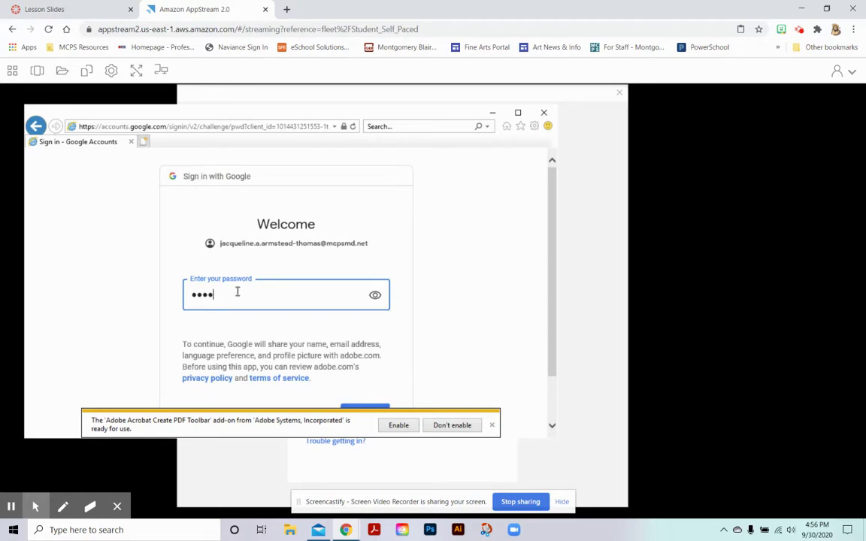
key("Return")
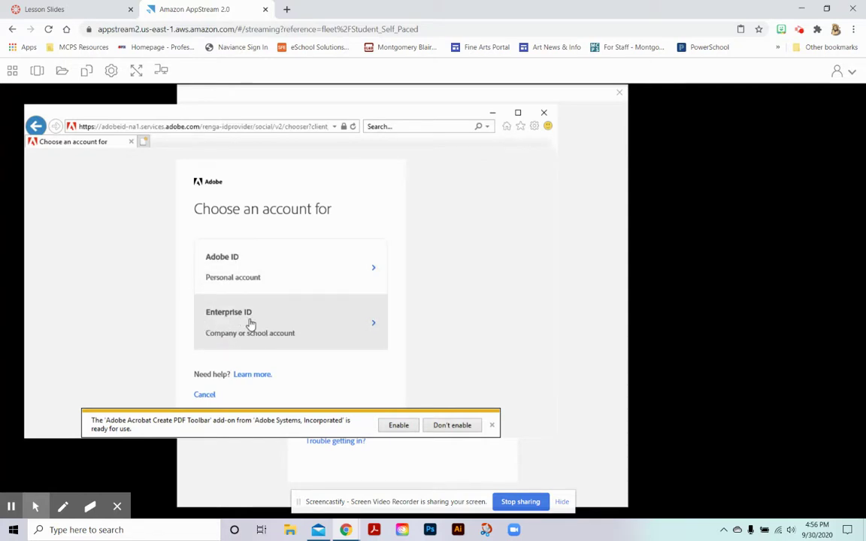
- Sign in with the school Enterprise ID and sign out the device launched 4 hours ago
left_click(316, 329)
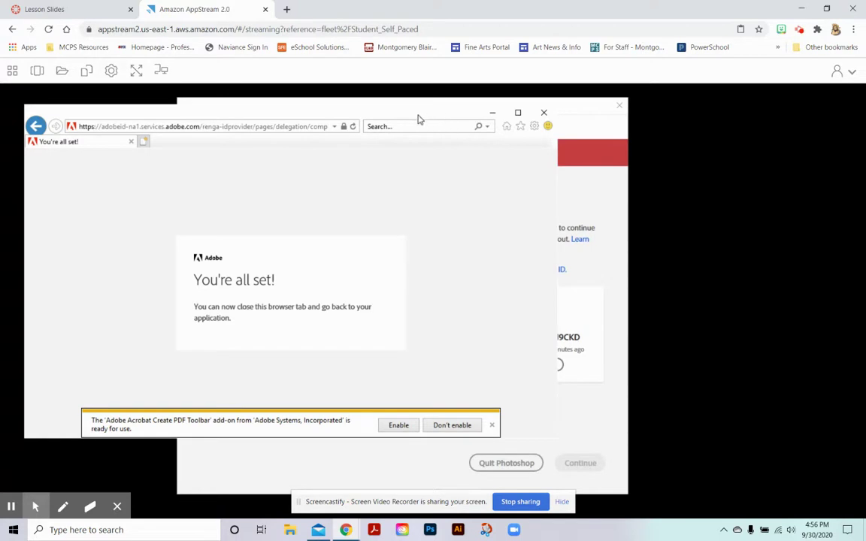
left_click(543, 113)
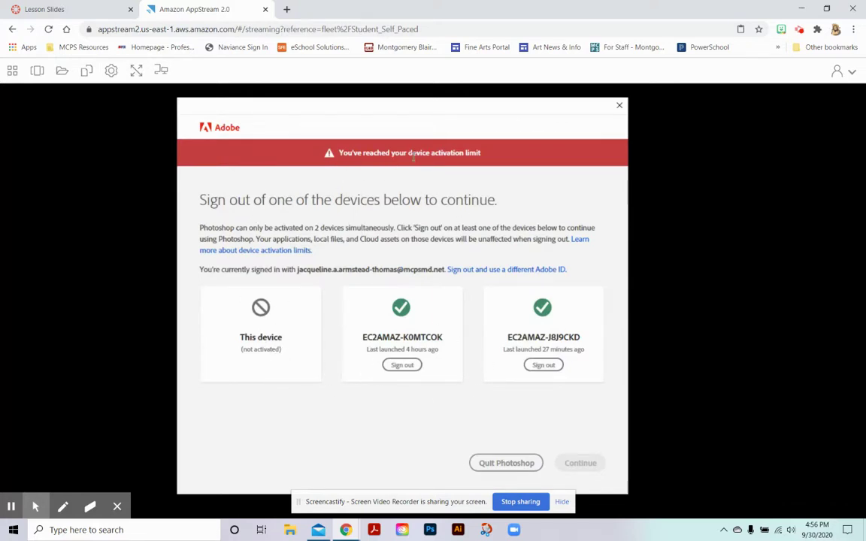
left_click(402, 366)
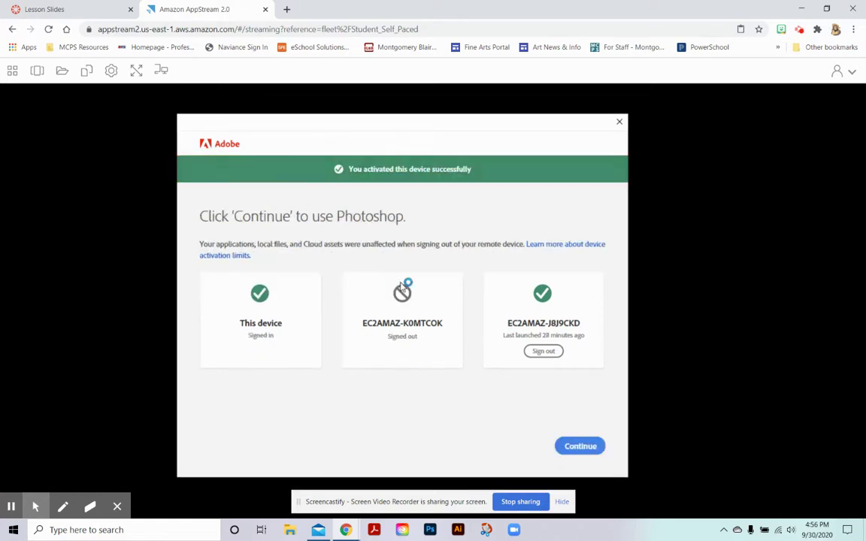
- Continue into Photoshop, dismiss the What's New overview, and start a new document
left_click(578, 447)
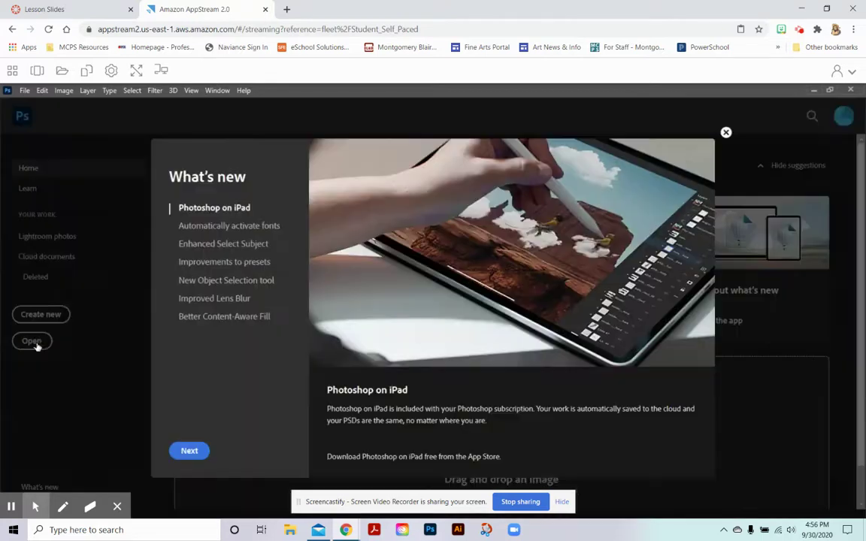
left_click(726, 133)
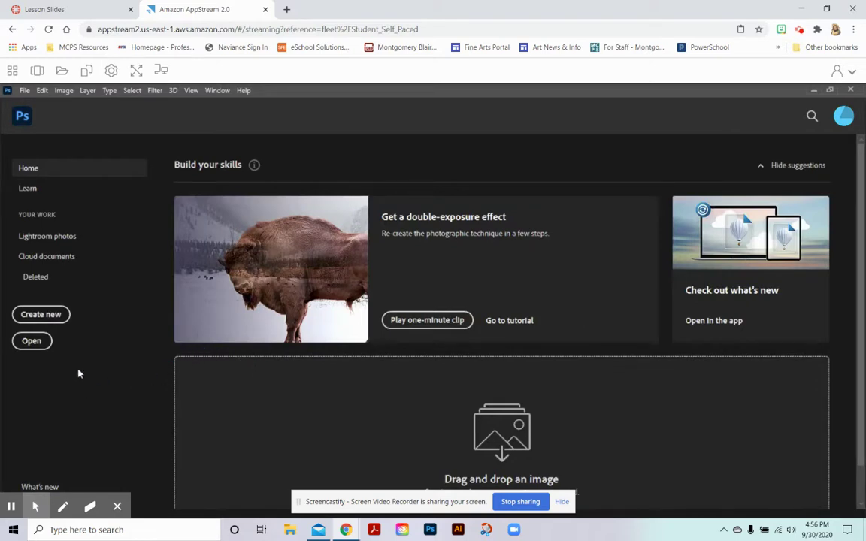
left_click(41, 315)
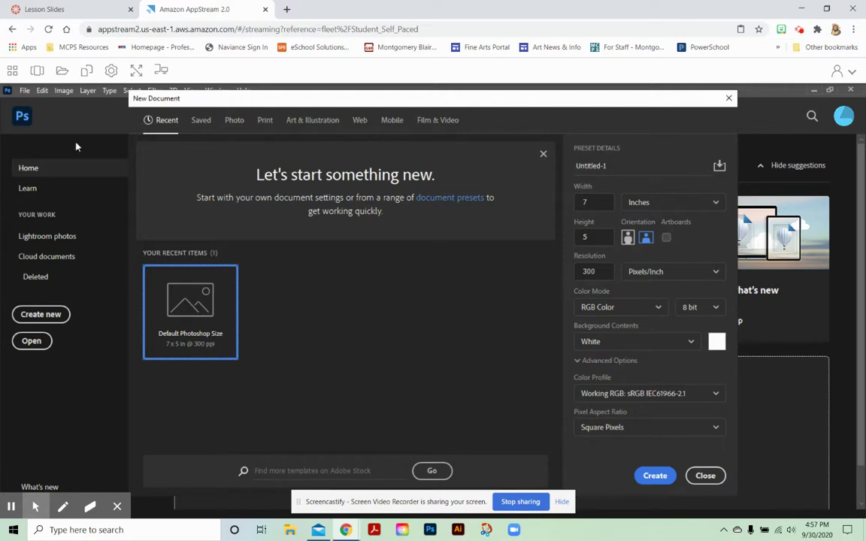
- Create the white 7×5 in, 300 ppi Untitled-1 document
left_click(650, 475)
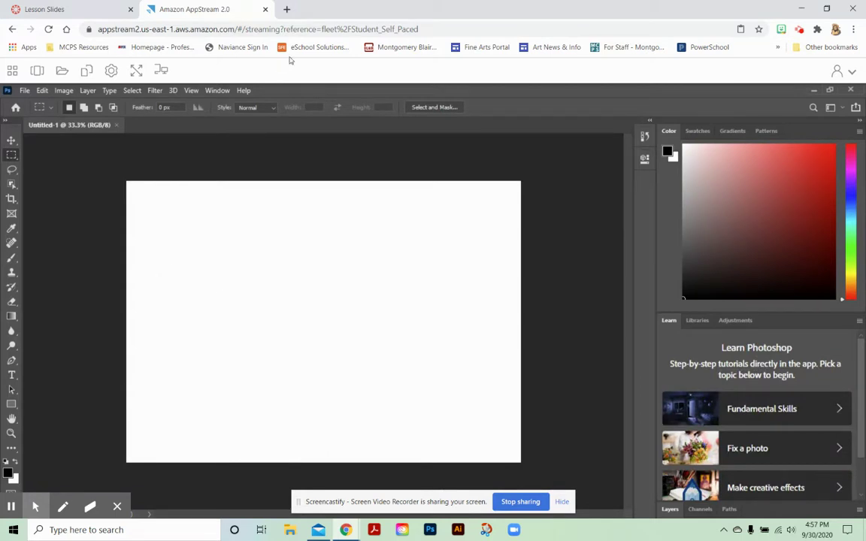
- Search Google for 'cats' in a new browser tab
left_click(288, 11)
left_click(313, 28)
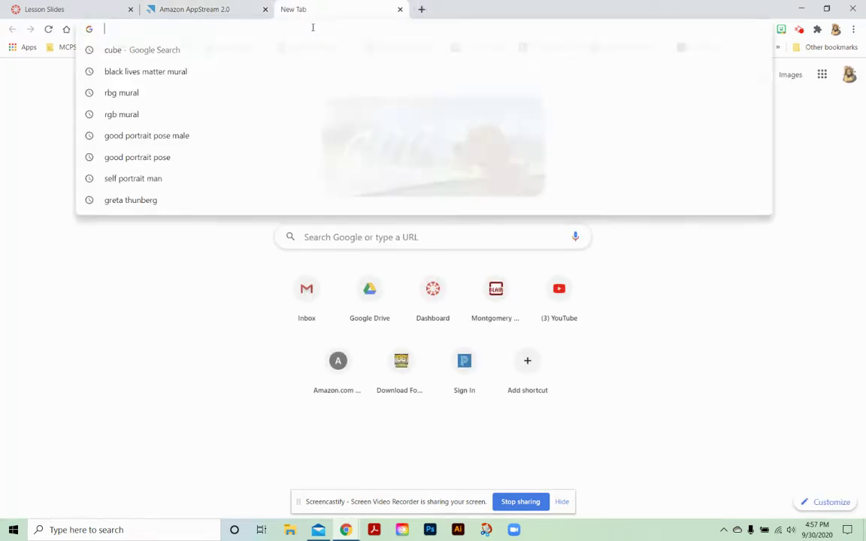
type("cats")
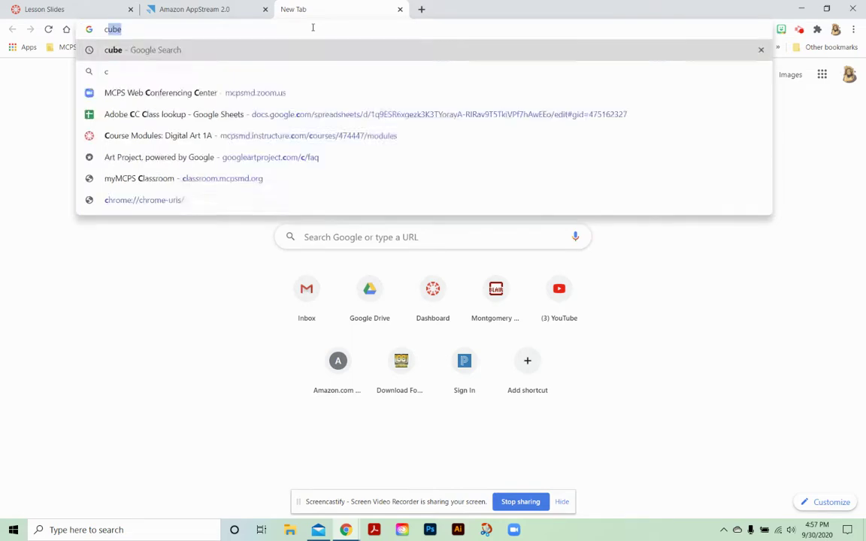
key("Return")
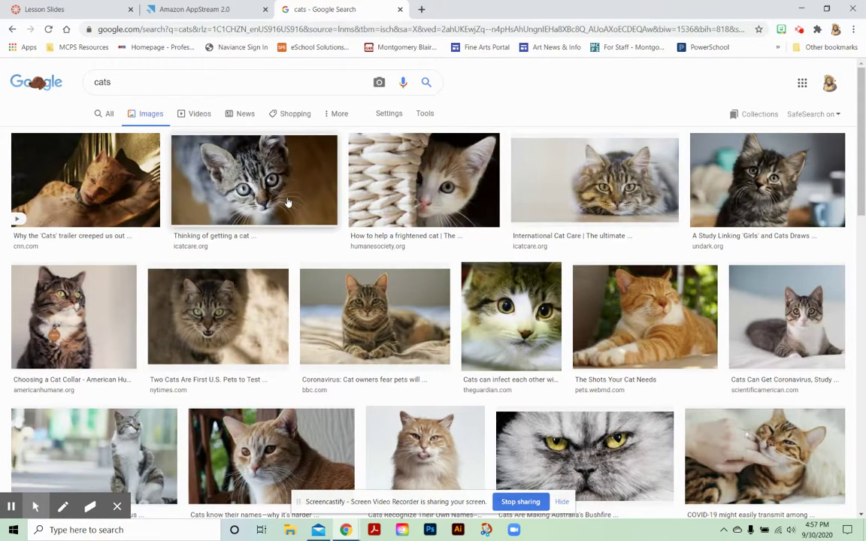
- Copy the tabby kitten image and return to the Photoshop session
left_click(256, 192)
right_click(656, 197)
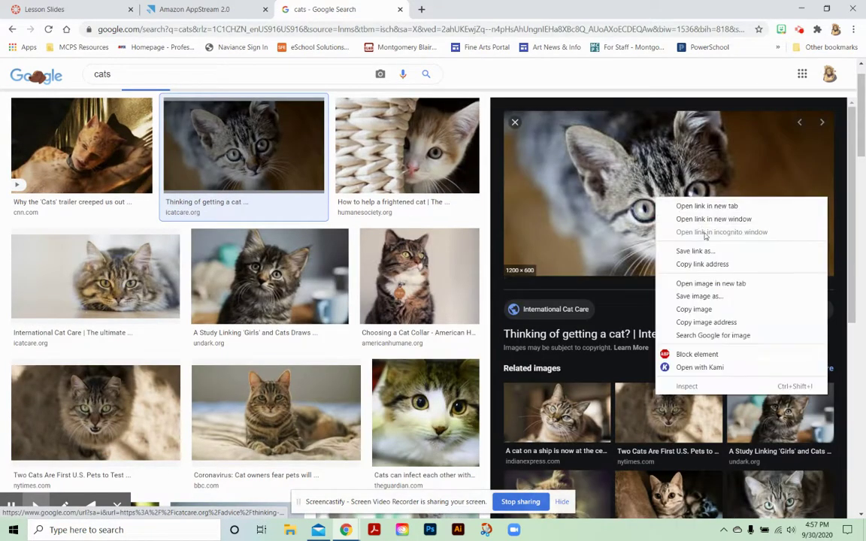
left_click(696, 309)
left_click(202, 12)
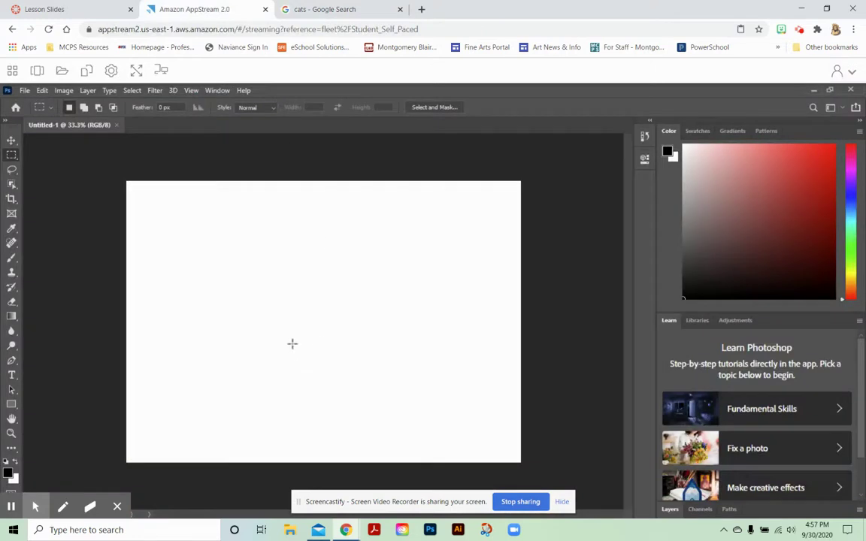
- Look for a paste option via the canvas context menu and Edit menu, then close the cats search tab
right_click(218, 275)
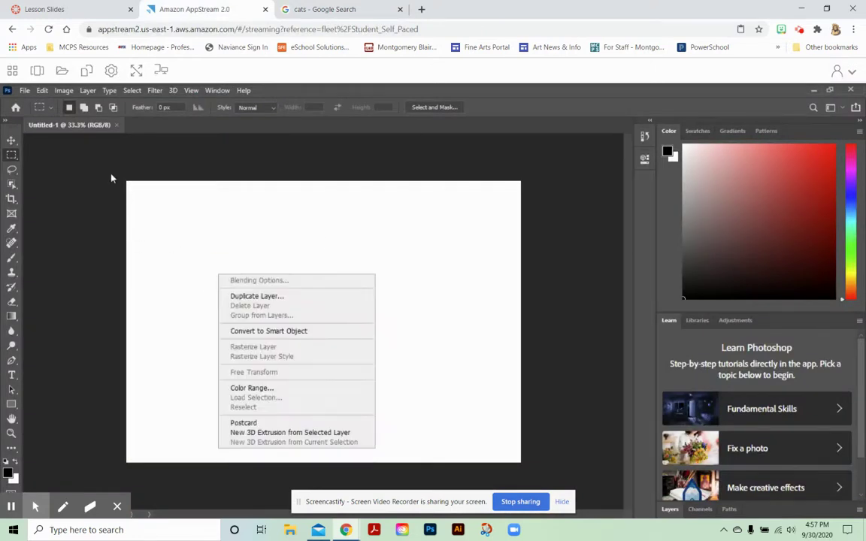
left_click(45, 91)
left_click(45, 91)
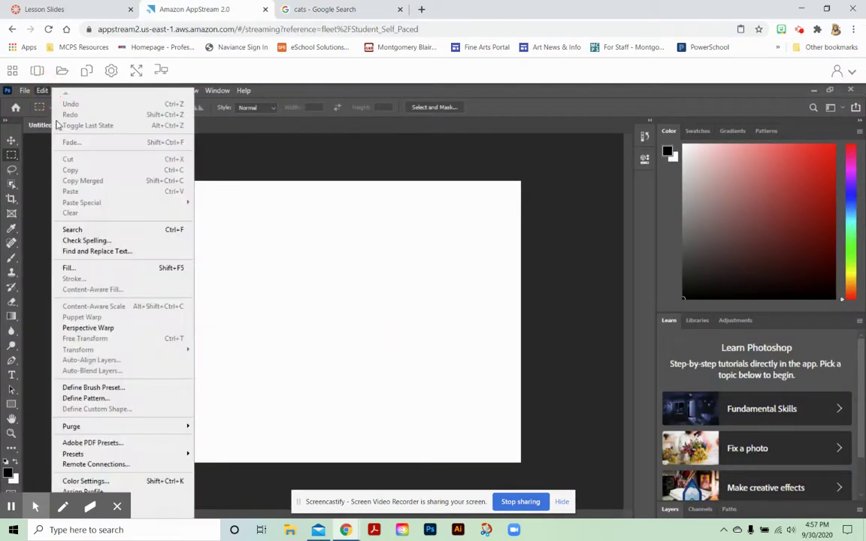
left_click(282, 206)
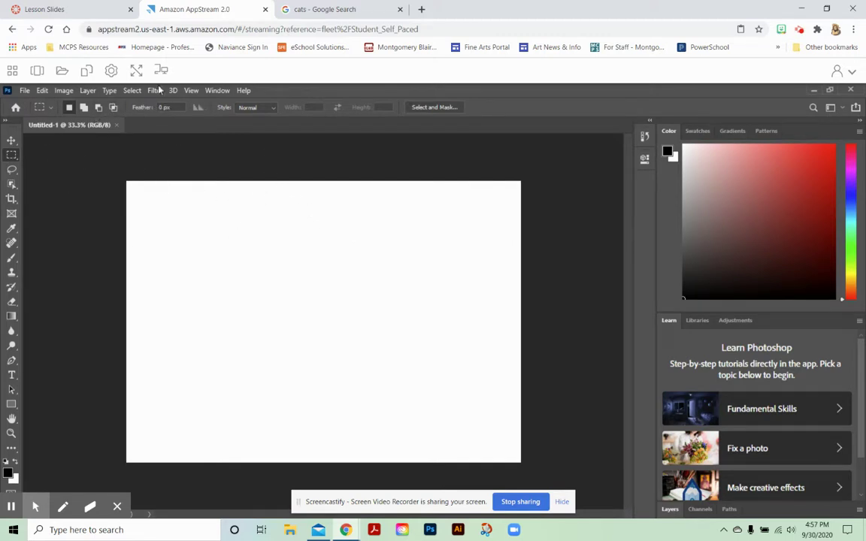
left_click(400, 9)
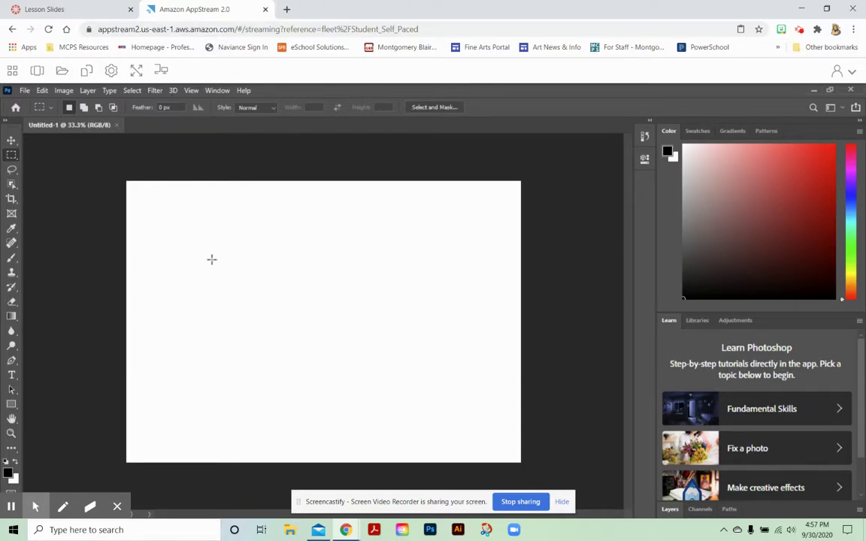
left_click(244, 94)
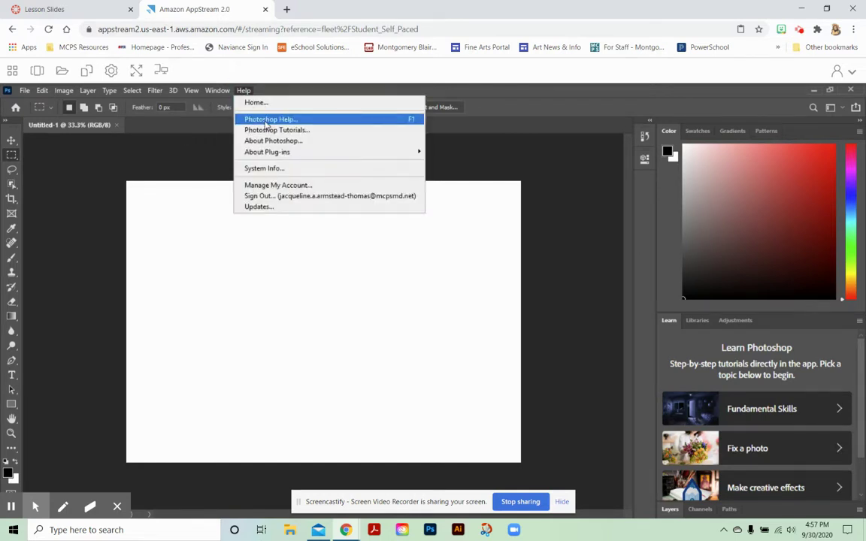
- Open a browser through Photoshop Help, reach Google and search for 'cats'
left_click(267, 123)
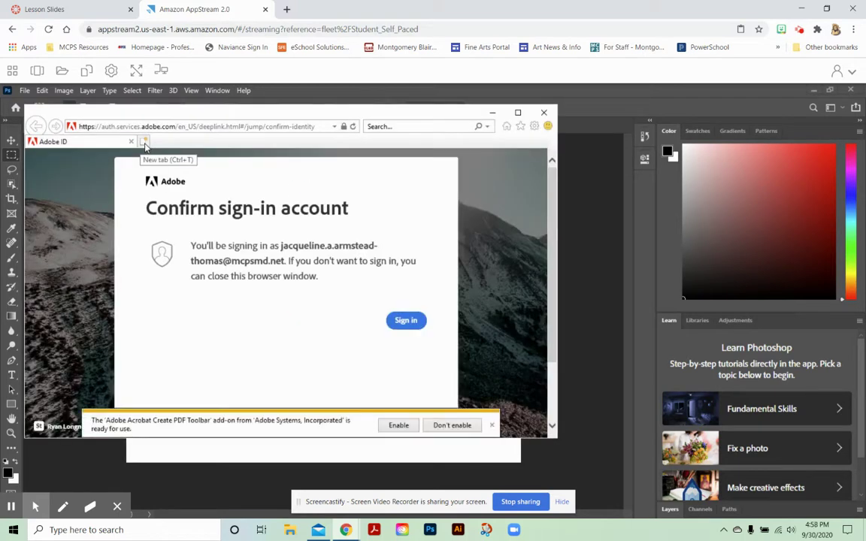
left_click(145, 144)
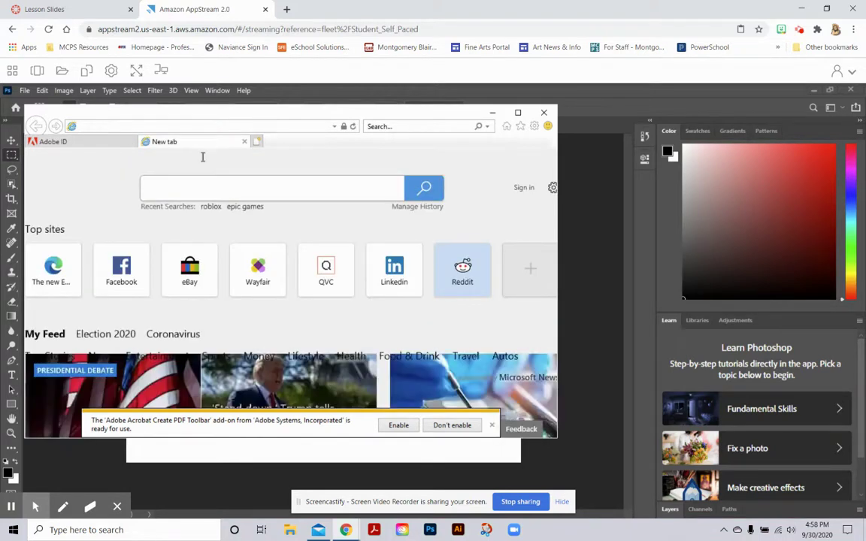
type("google")
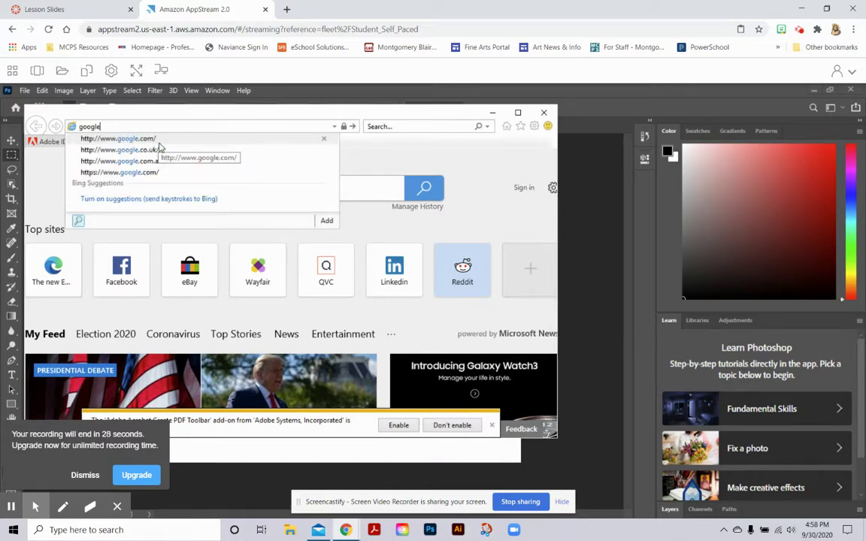
key("Return")
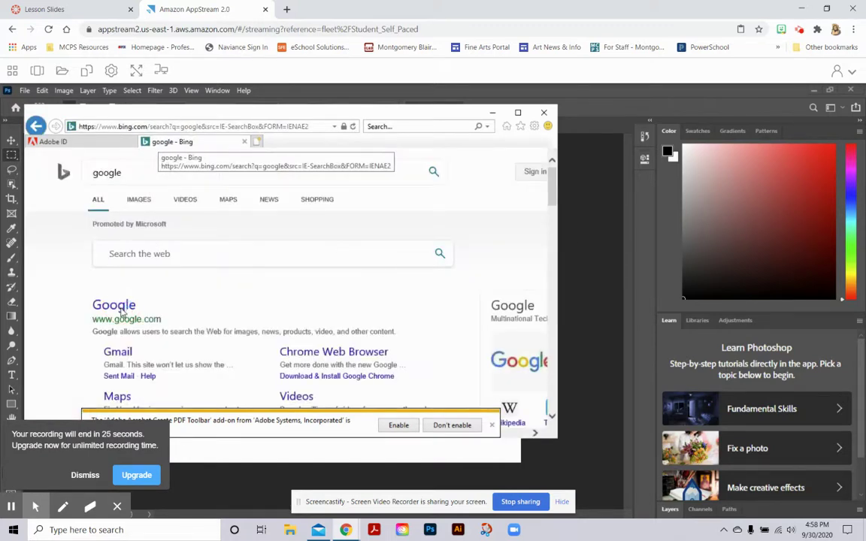
left_click(120, 309)
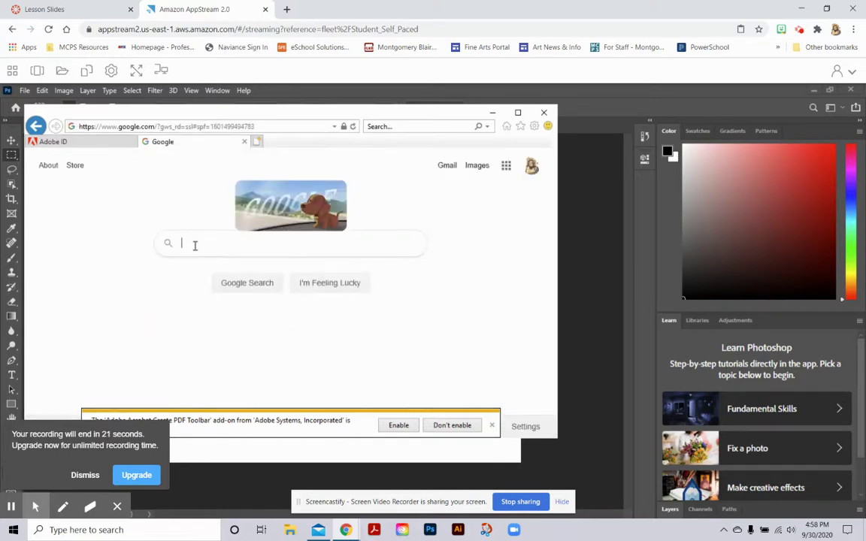
type("cats")
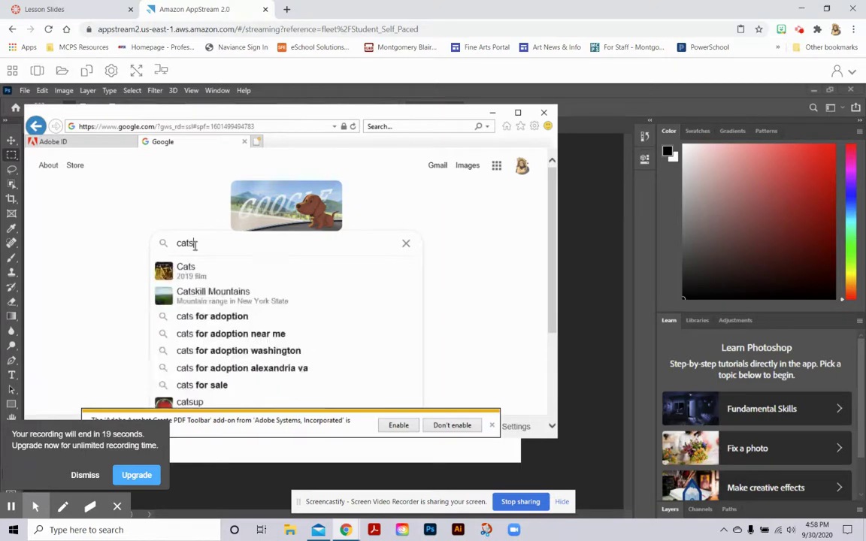
key("Return")
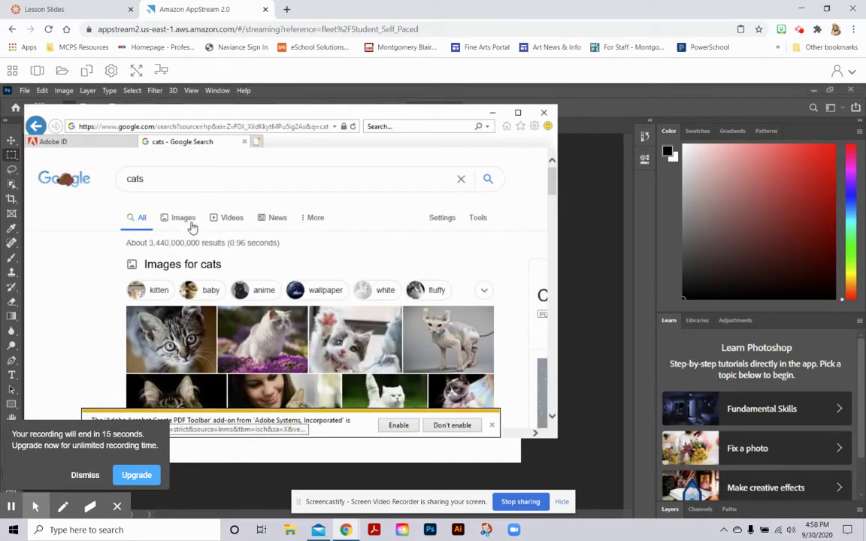
- Copy the tabby kitten photo from the Google Images results
left_click(184, 218)
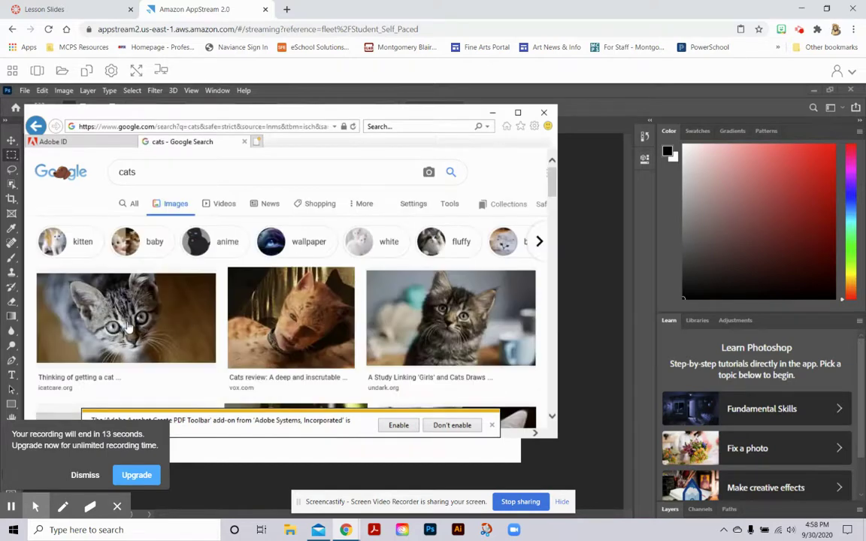
left_click(126, 324)
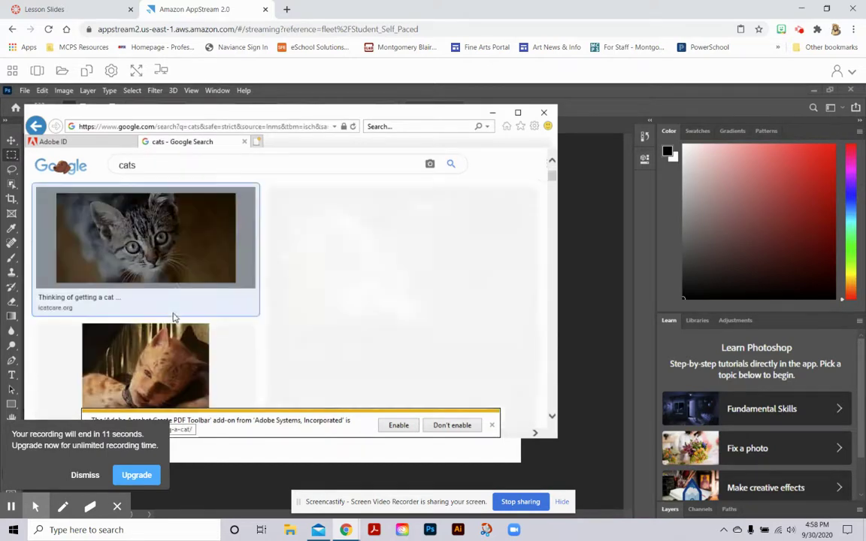
right_click(256, 250)
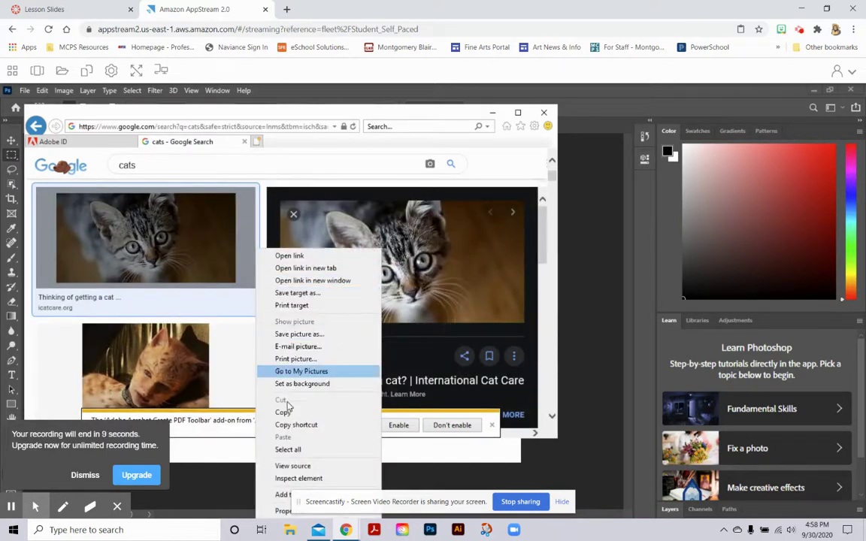
left_click(283, 412)
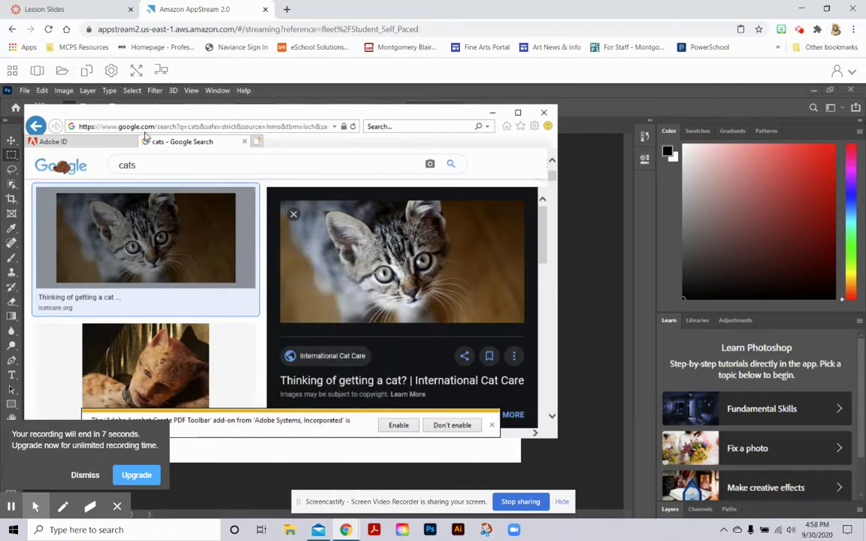
- Paste the kitten photo onto the Untitled-1 canvas as Layer 1
left_click(575, 175)
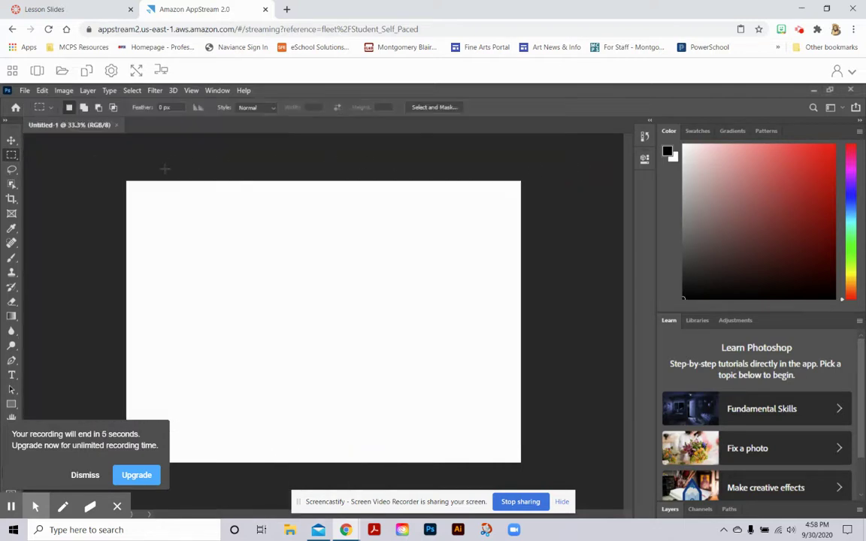
left_click(42, 90)
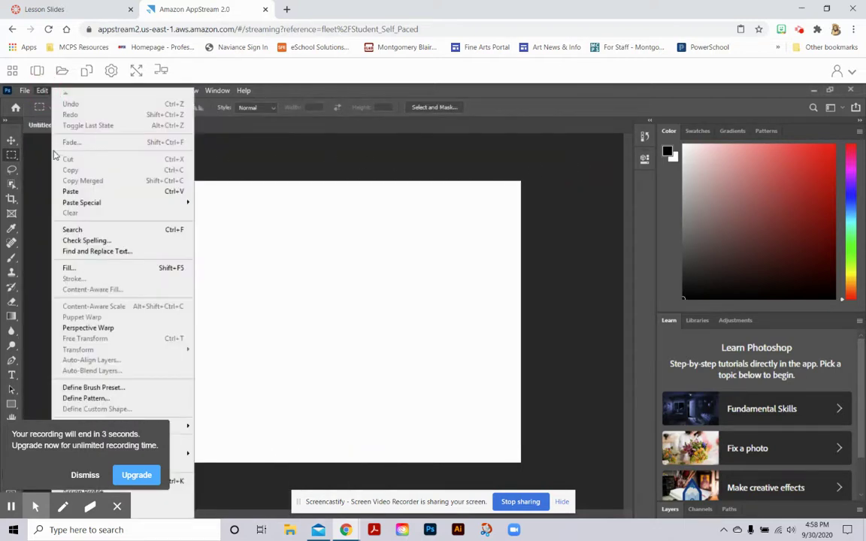
left_click(71, 190)
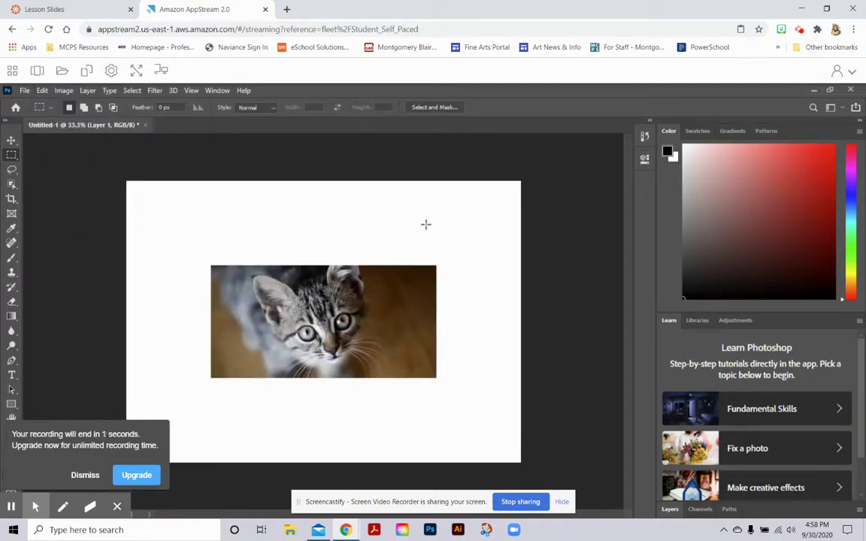